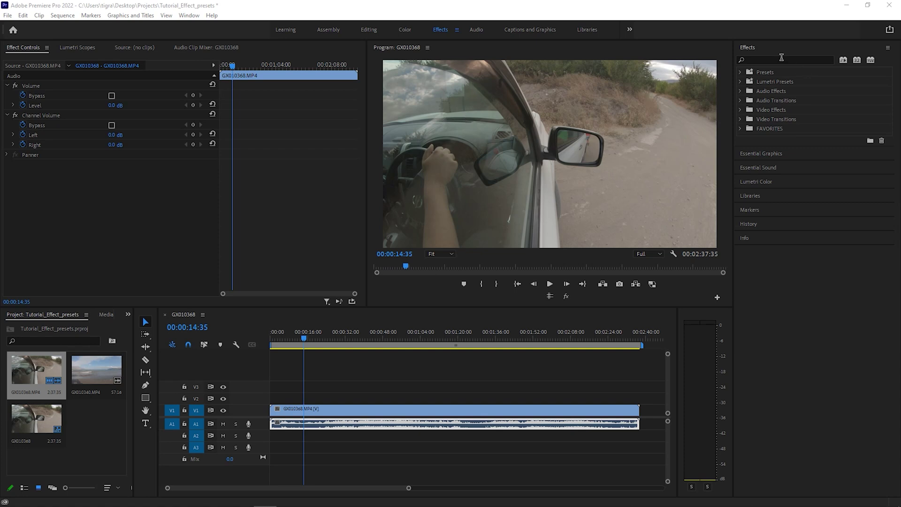
Step: Apply a Crop effect to GX010368 with Top and Bottom set to 13%
click(782, 58)
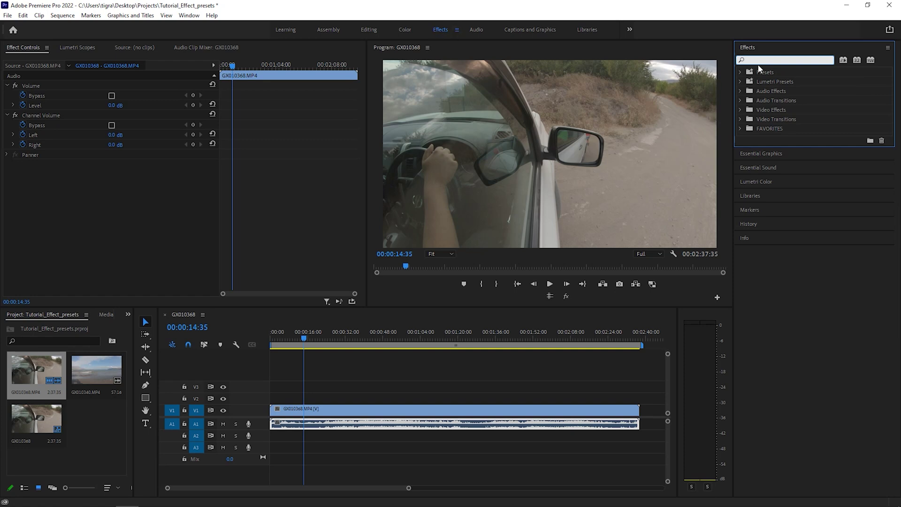
text(crop)
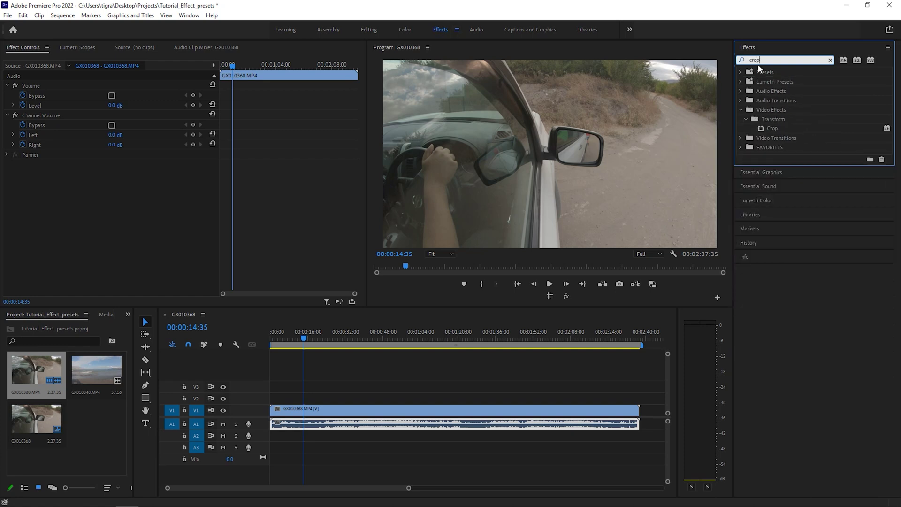
drag(760, 129, 384, 412)
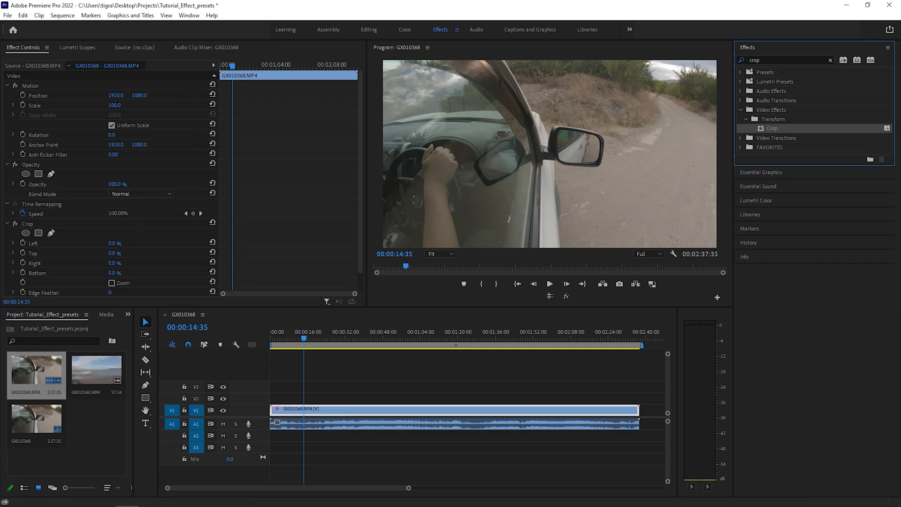
click(114, 253)
text(13)
click(117, 273)
text(13)
key(Return)
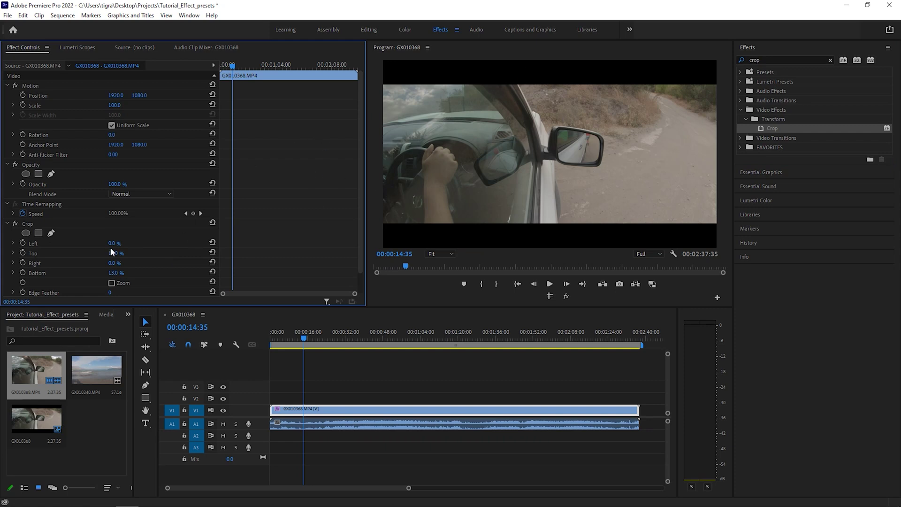
right_click(36, 228)
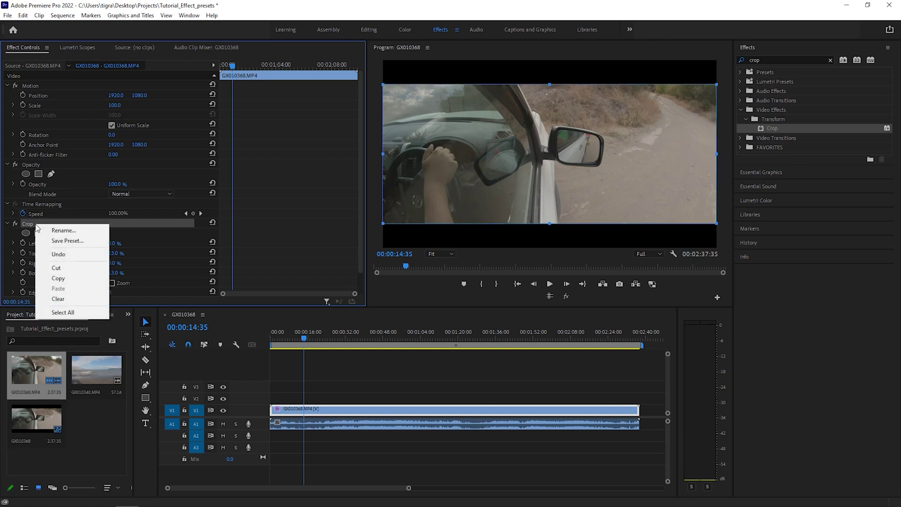
Step: Save the crop as an effect preset named 'cinematic bars' and clear the effects search
click(71, 242)
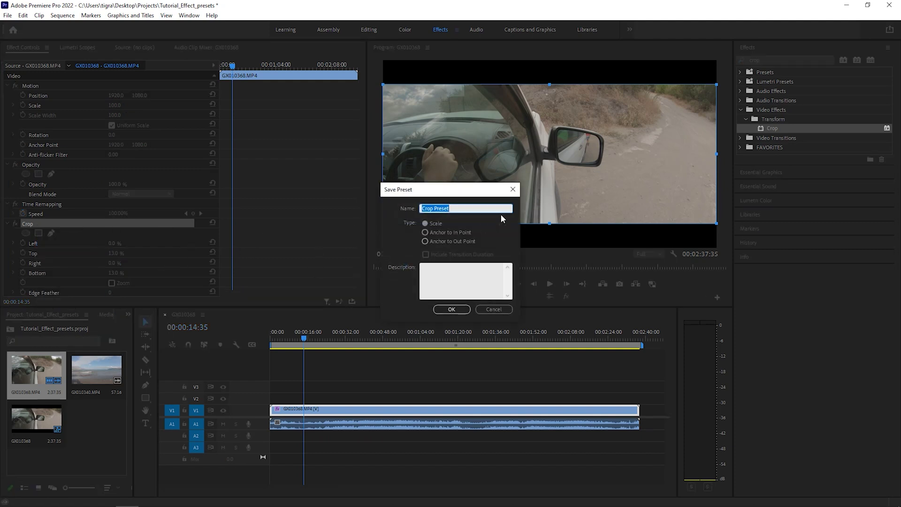
text(cinematic bars)
click(451, 310)
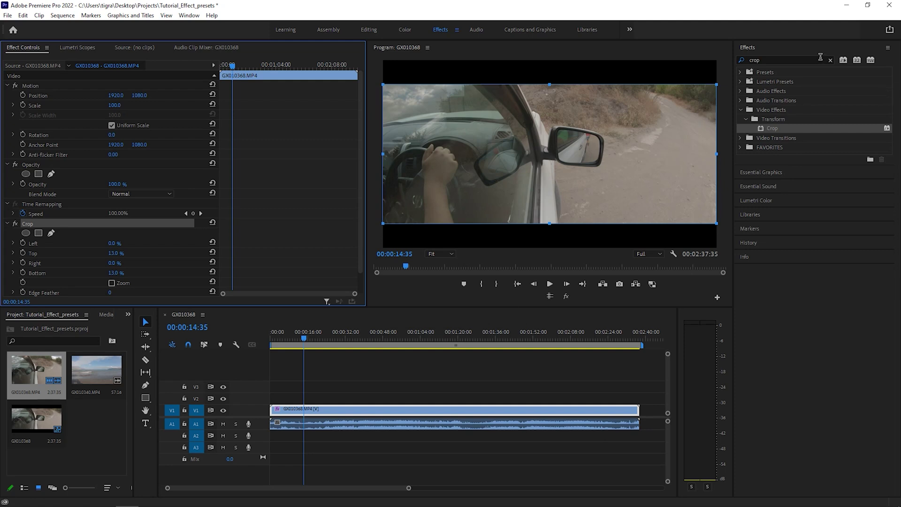
click(830, 60)
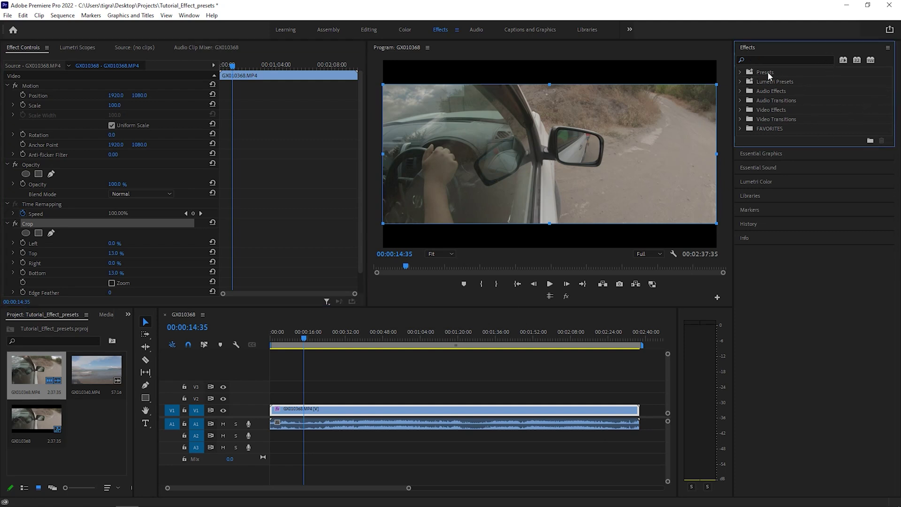
Step: Delete the manual Crop from GX010368 and apply the 'cinematic bars' preset from Presets instead
click(740, 72)
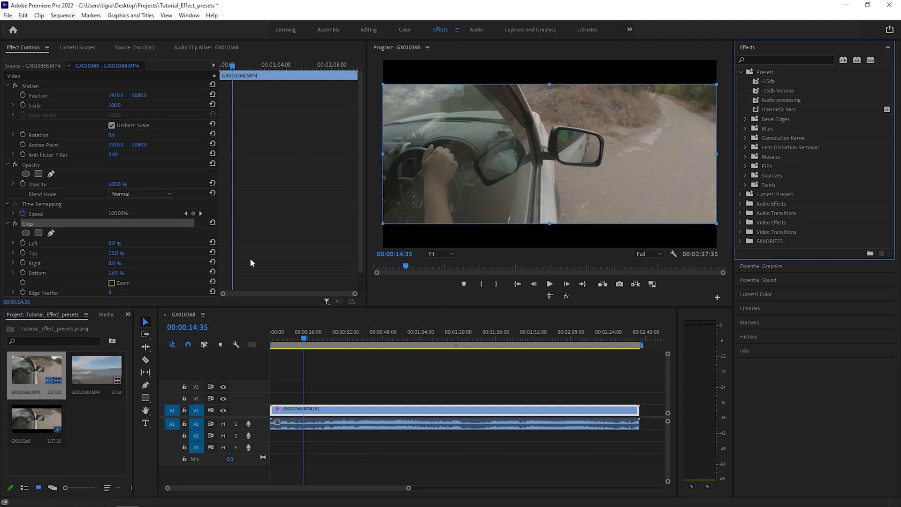
click(40, 224)
key(Delete)
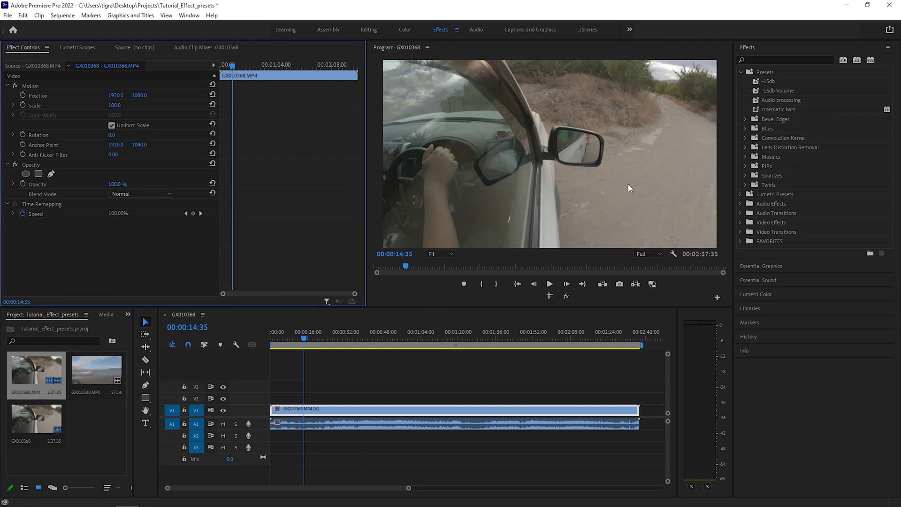
drag(782, 115, 410, 408)
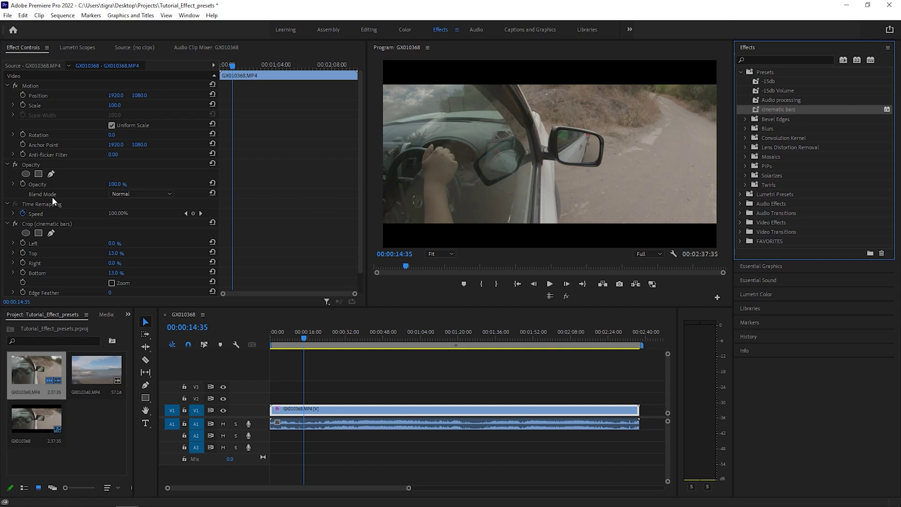
click(65, 224)
Step: Delete the cinematic bars crop and set the A1 clip's Volume Level to -15 dB
key(Delete)
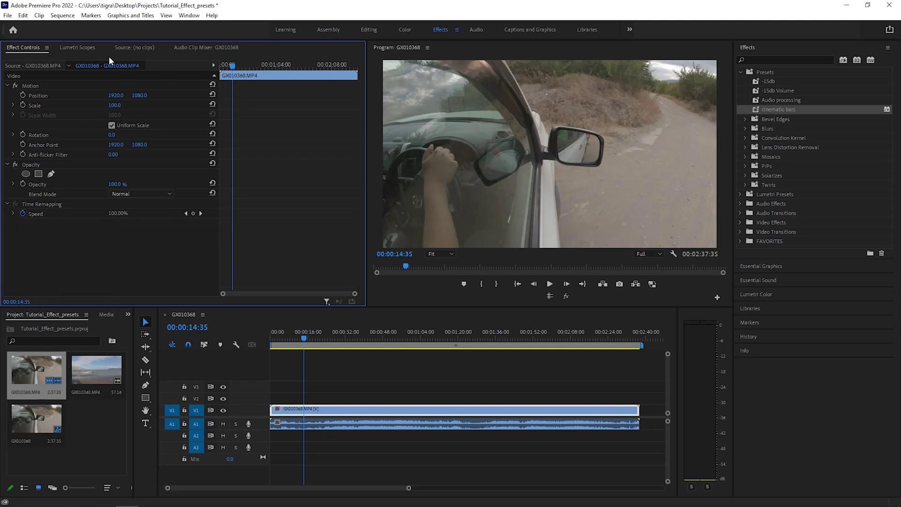
click(348, 423)
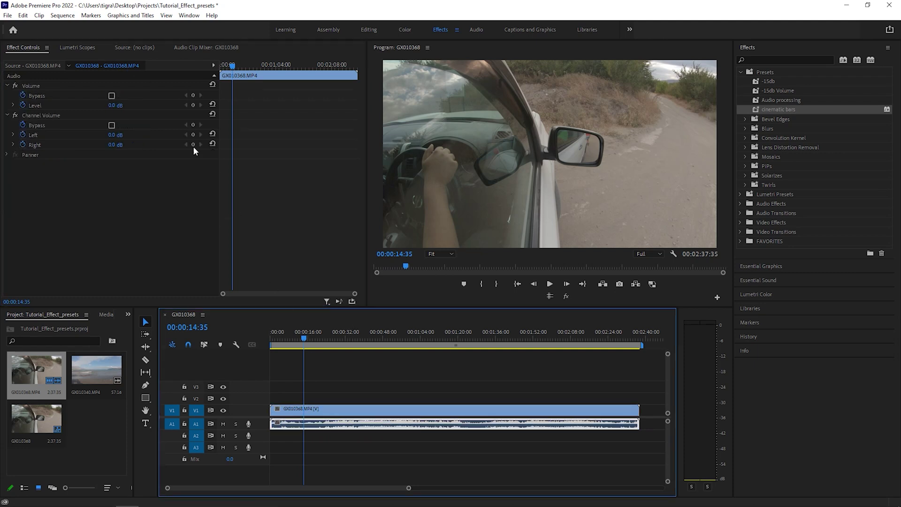
click(113, 106)
text(-15)
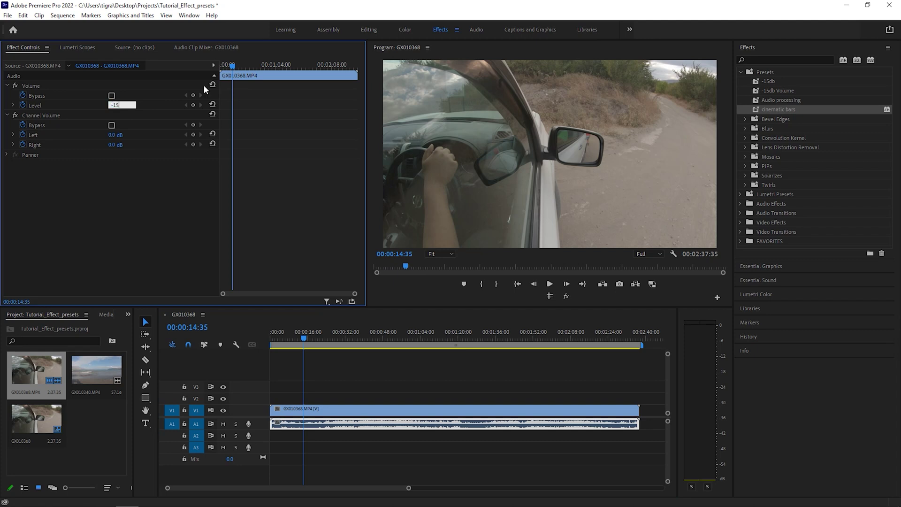
click(222, 65)
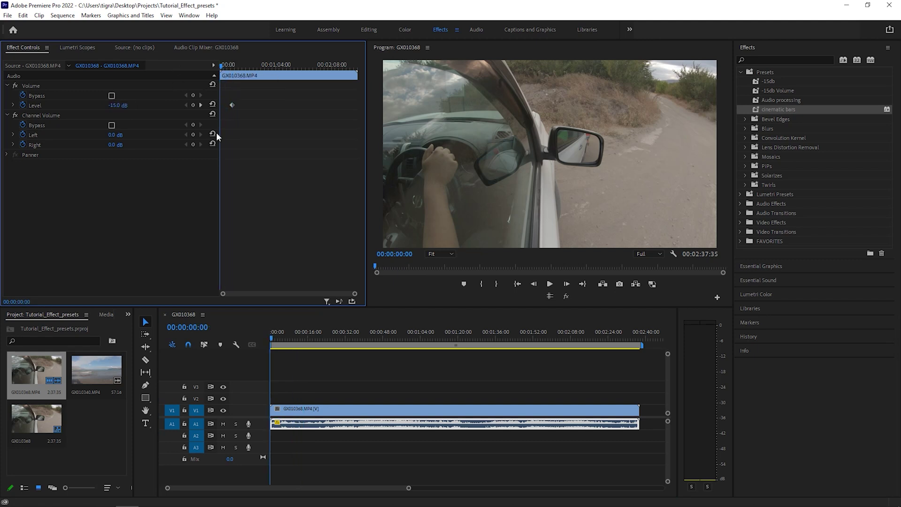
click(233, 104)
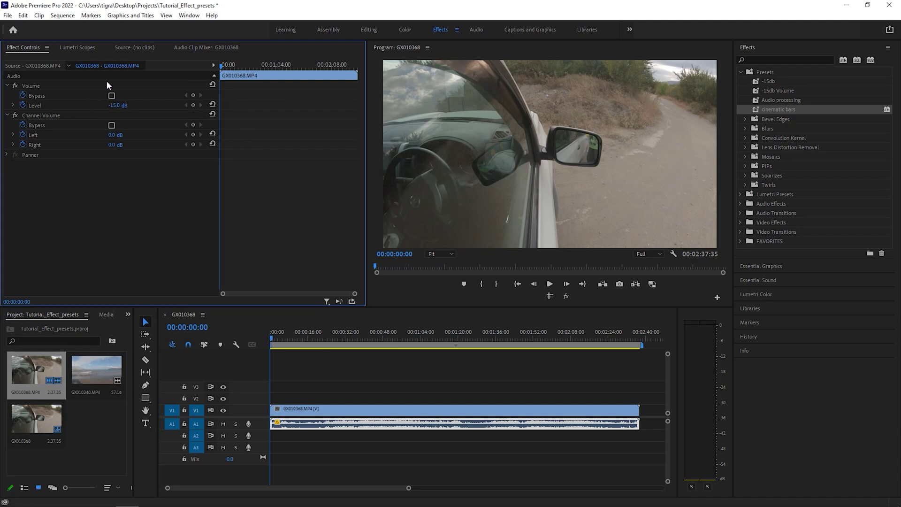
right_click(61, 86)
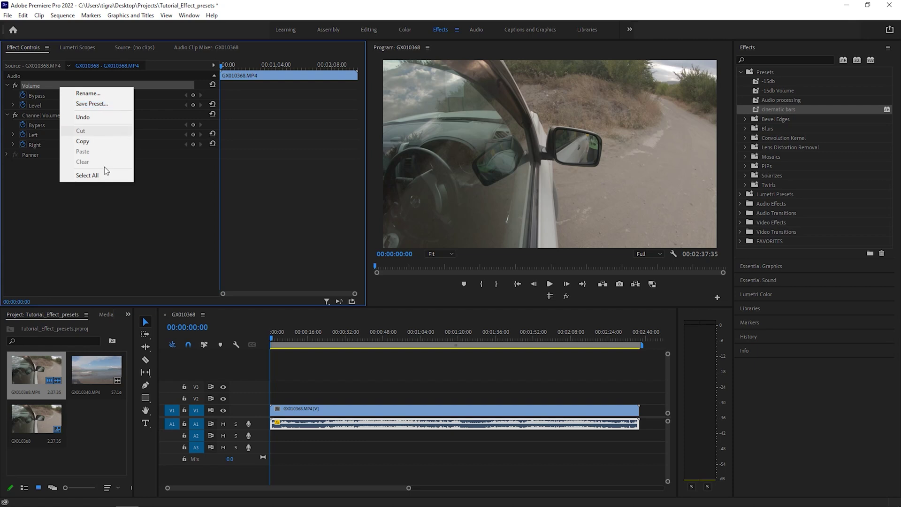
Step: Move the Volume Level off -15 dB, then apply the '-15db Volume' preset to the A1 clip
click(101, 272)
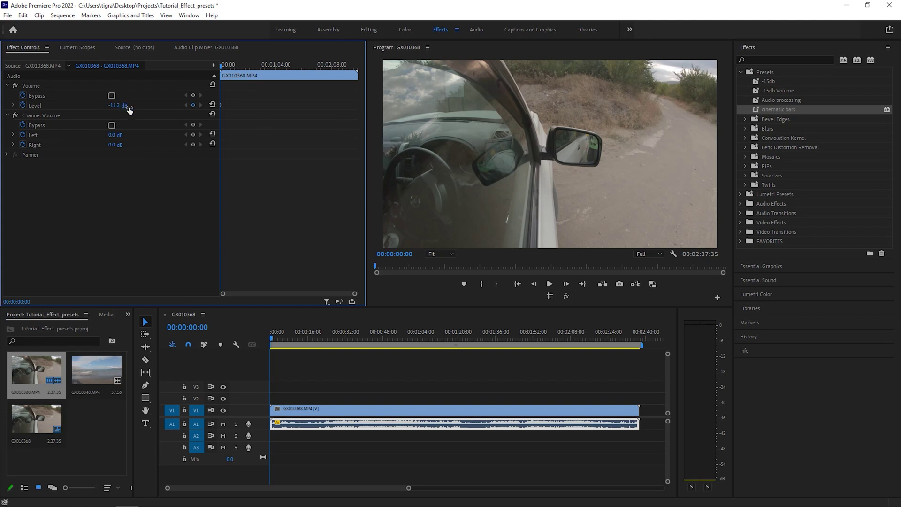
drag(116, 105, 151, 84)
click(783, 92)
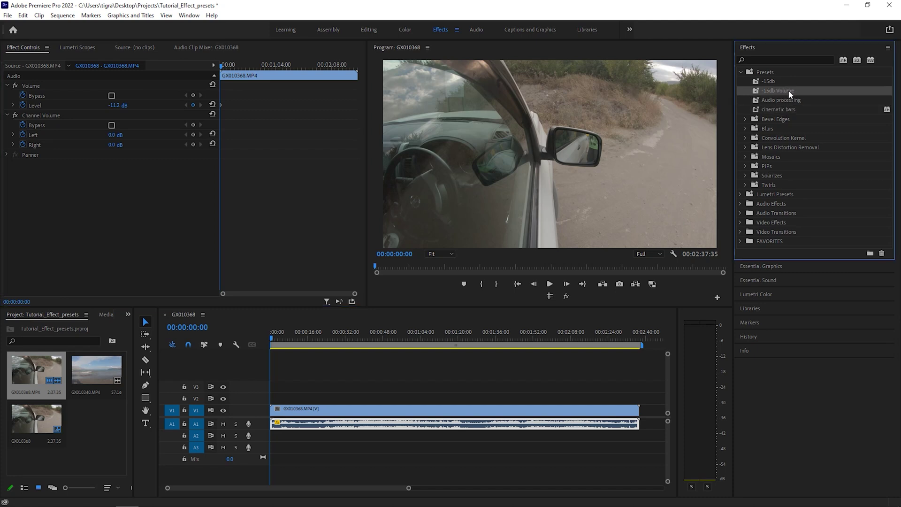
drag(790, 94, 457, 423)
Step: Find 'inve' in Effects and apply Channel > Invert to the GX010368 clip on V1
click(382, 410)
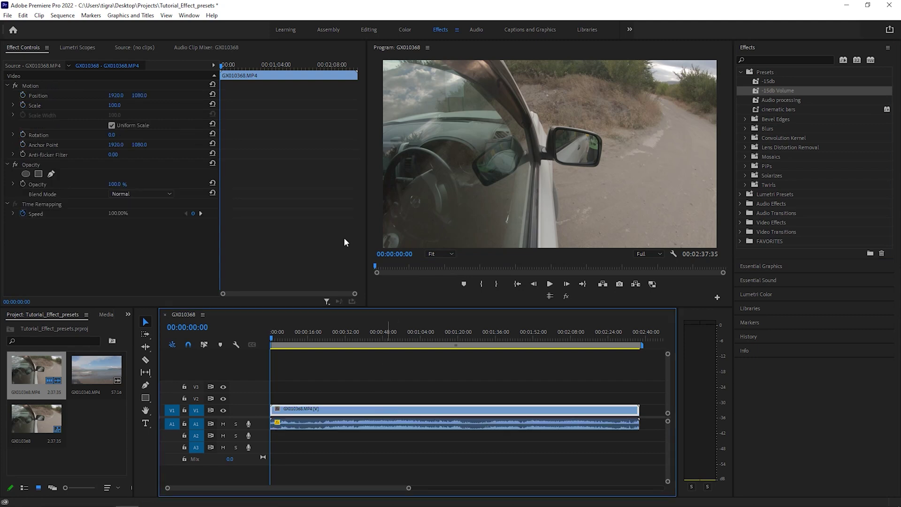
click(86, 252)
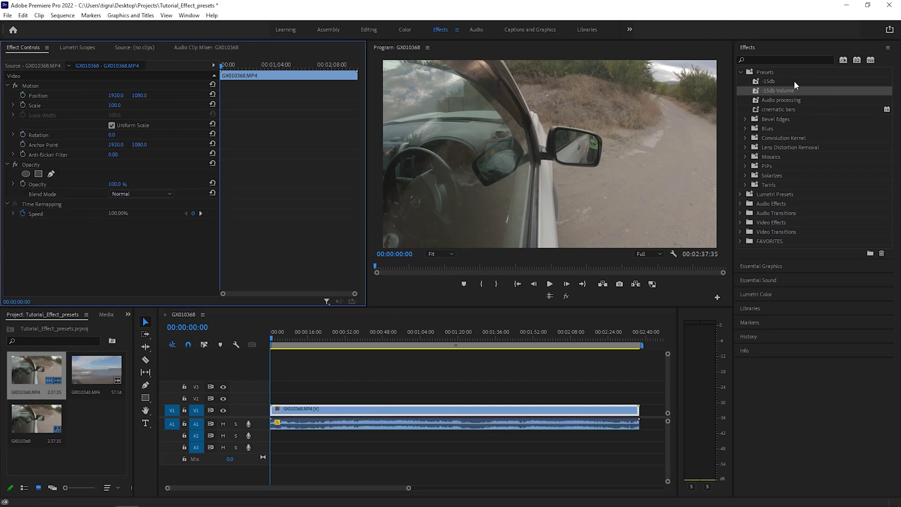
click(741, 72)
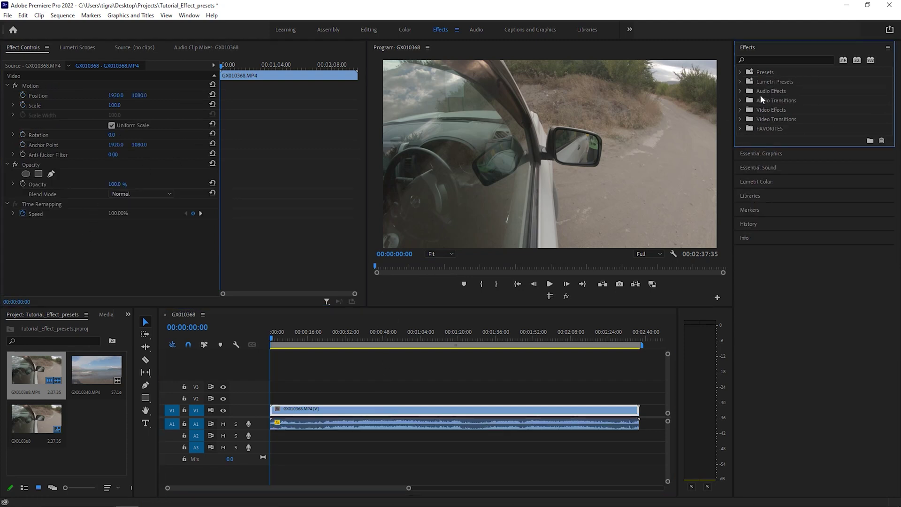
click(774, 59)
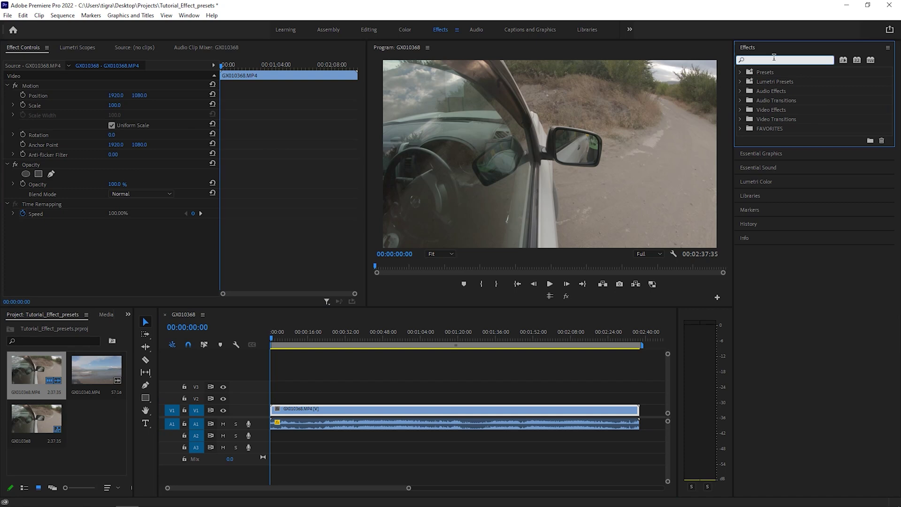
text(inve)
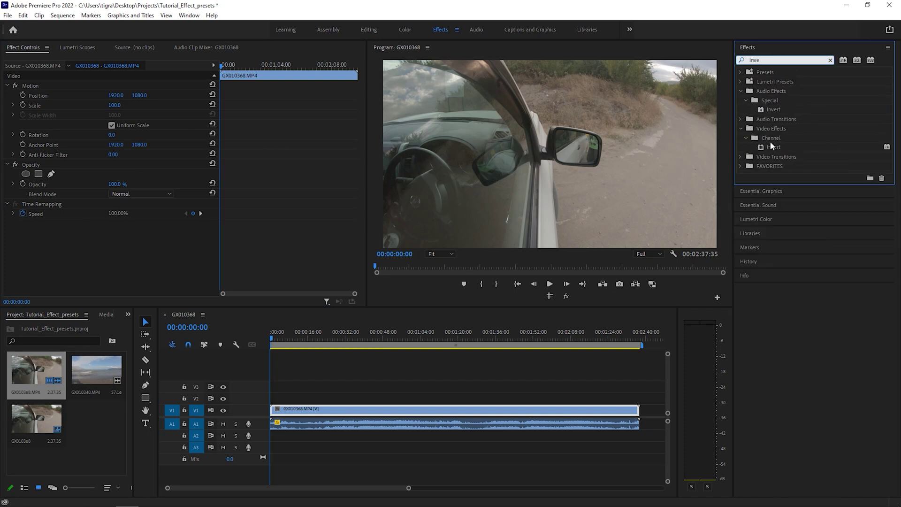
drag(771, 145, 404, 416)
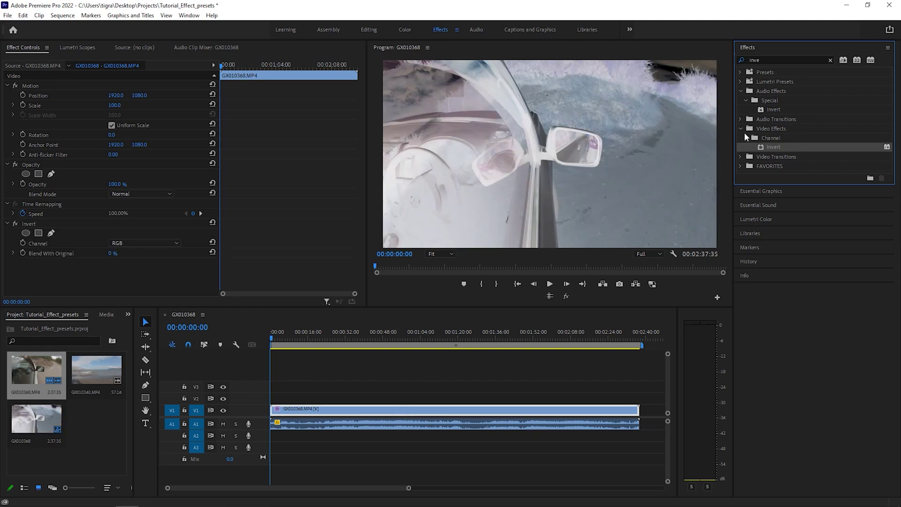
click(766, 57)
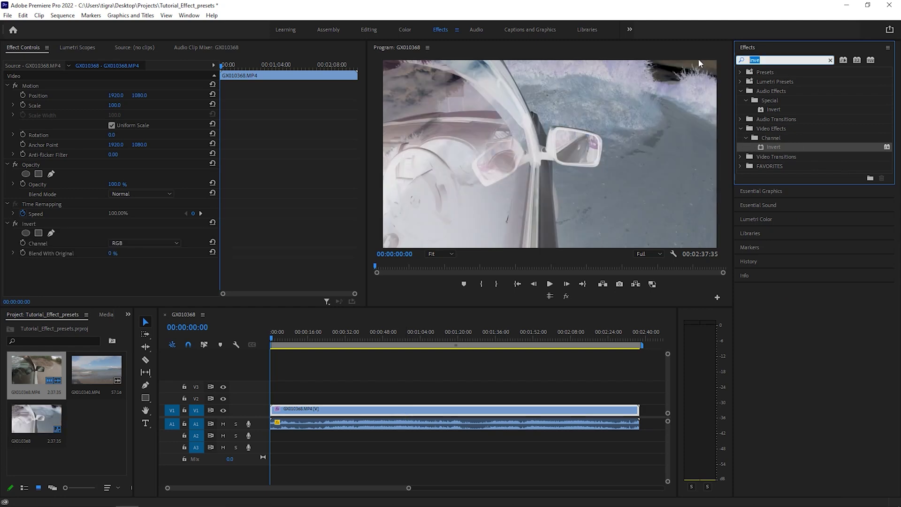
text(c)
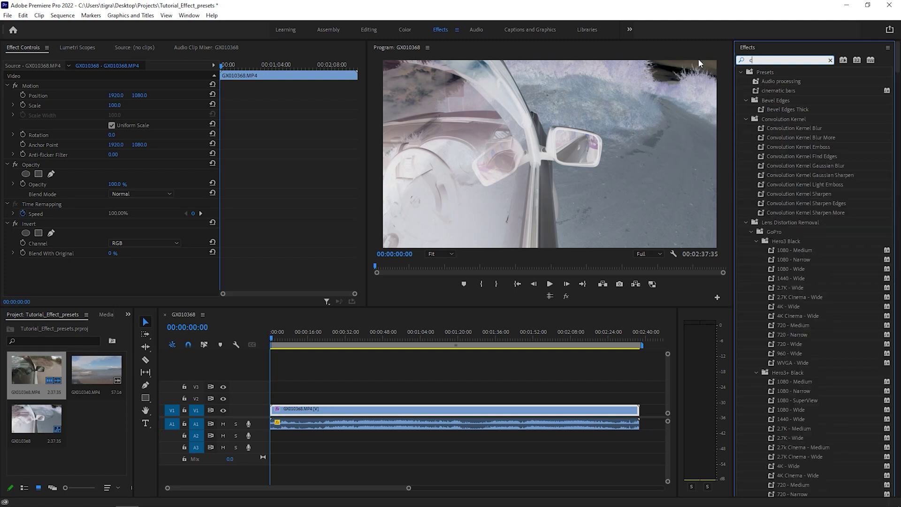
text(olor)
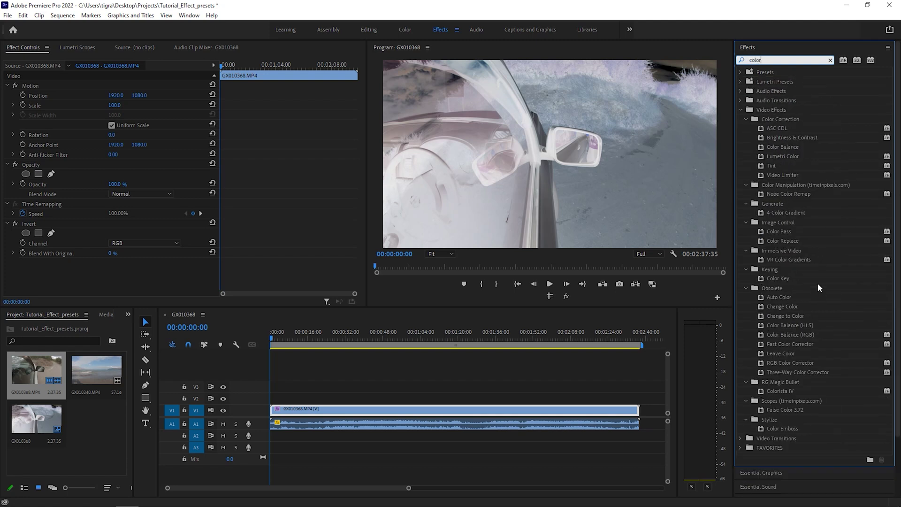
scroll(817, 283, down, 2)
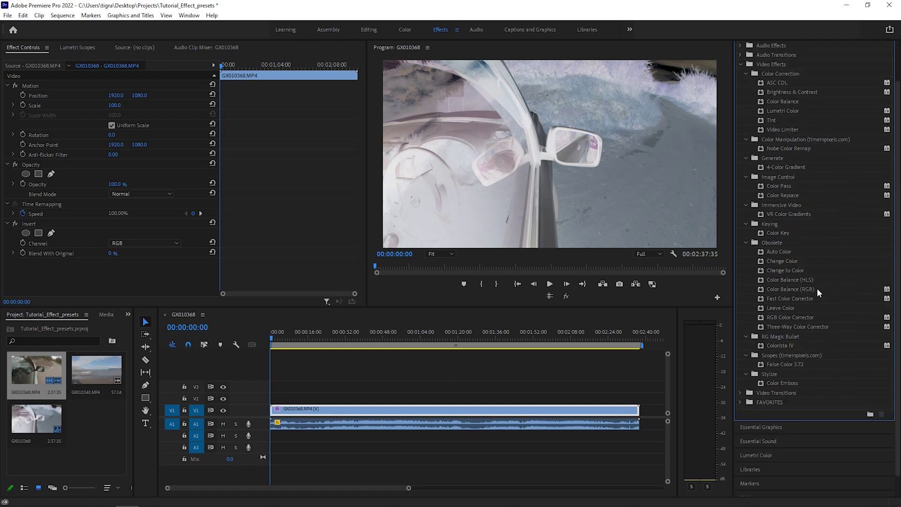
Step: Add RGB Color Corrector to the clip with Gamma 0.39 and Pedestal -0.10
drag(796, 318, 131, 262)
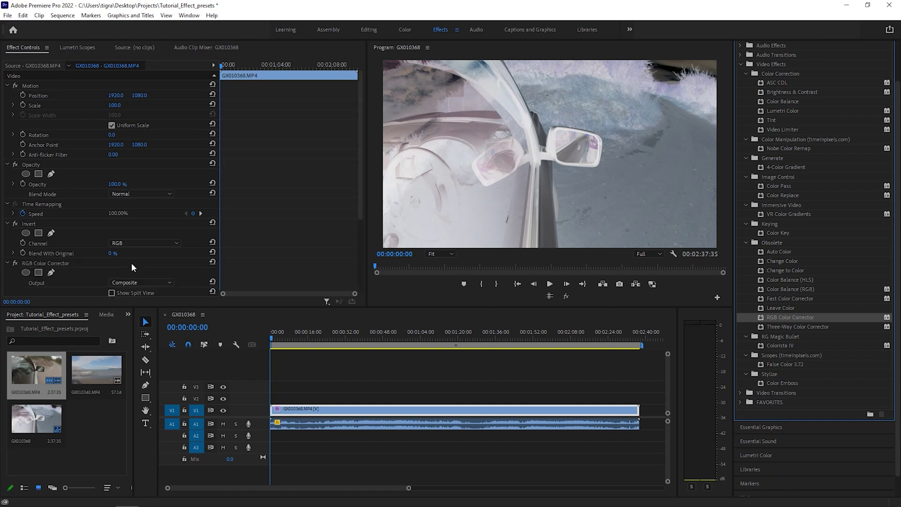
scroll(159, 262, down, 2)
scroll(159, 257, down, 3)
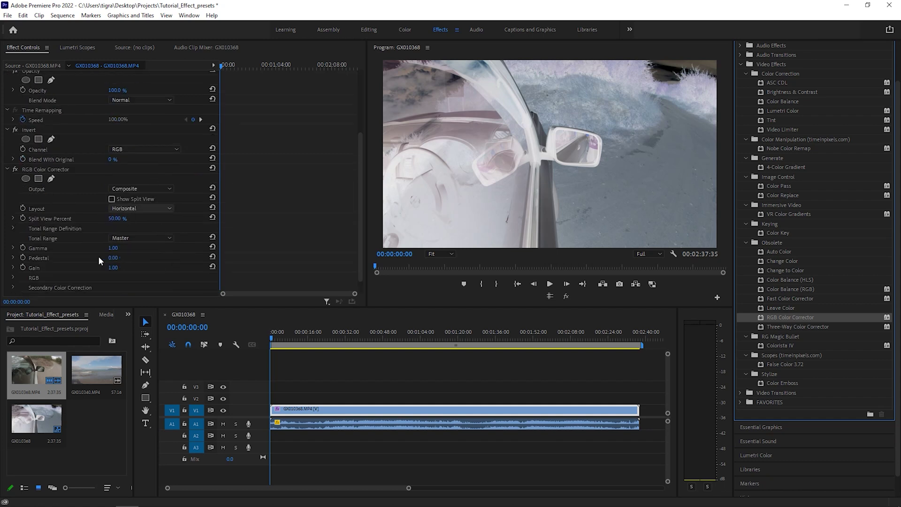
drag(113, 248, 145, 262)
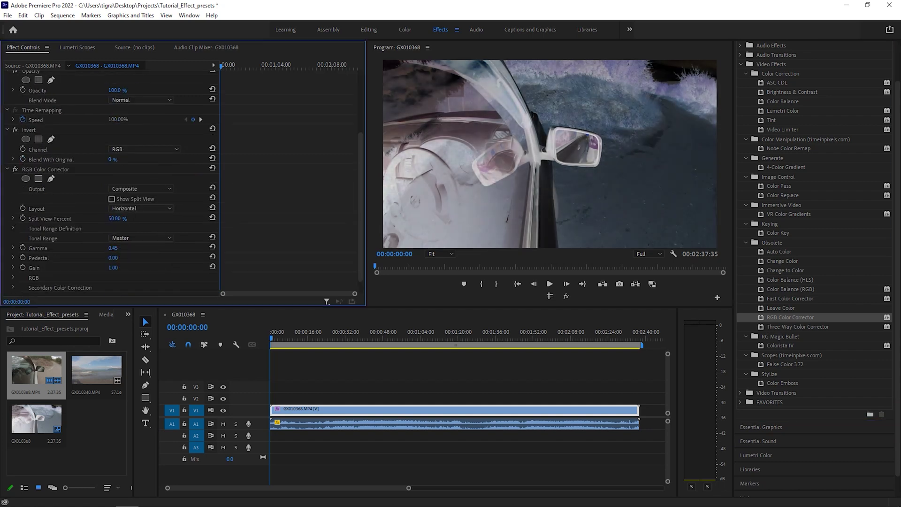
drag(113, 258, 124, 269)
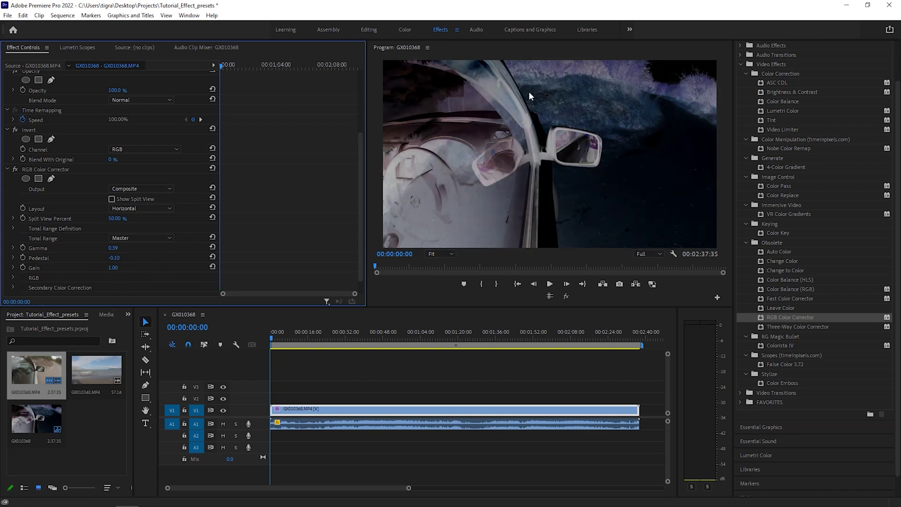
Step: Collapse and select both Invert and RGB Color Corrector, and save them as preset 'dark'
click(7, 170)
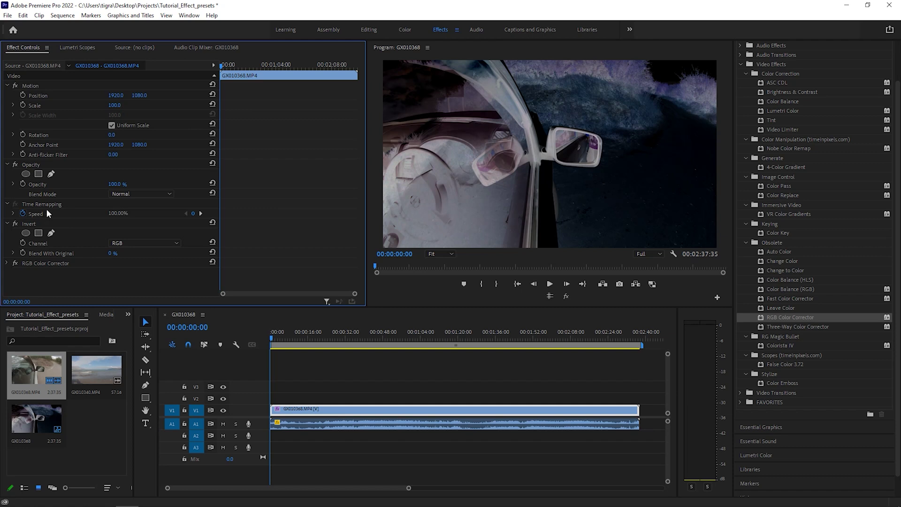
click(6, 222)
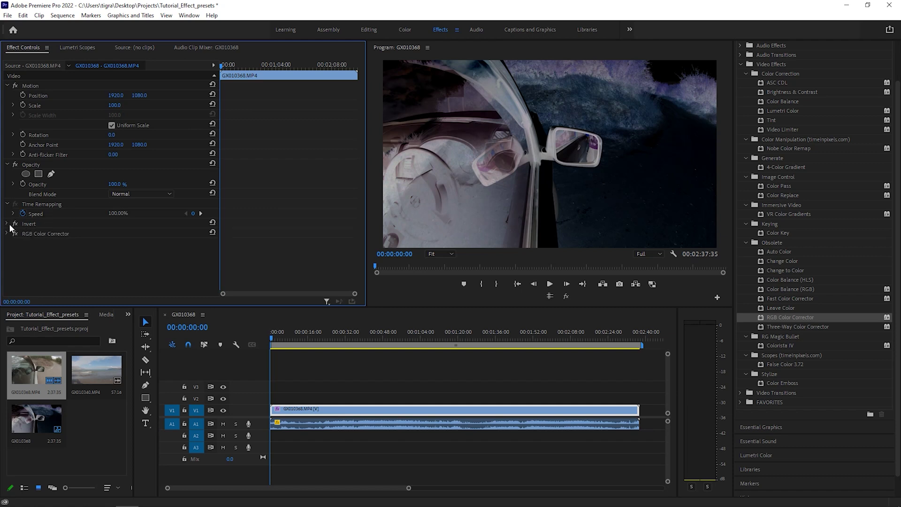
click(48, 223)
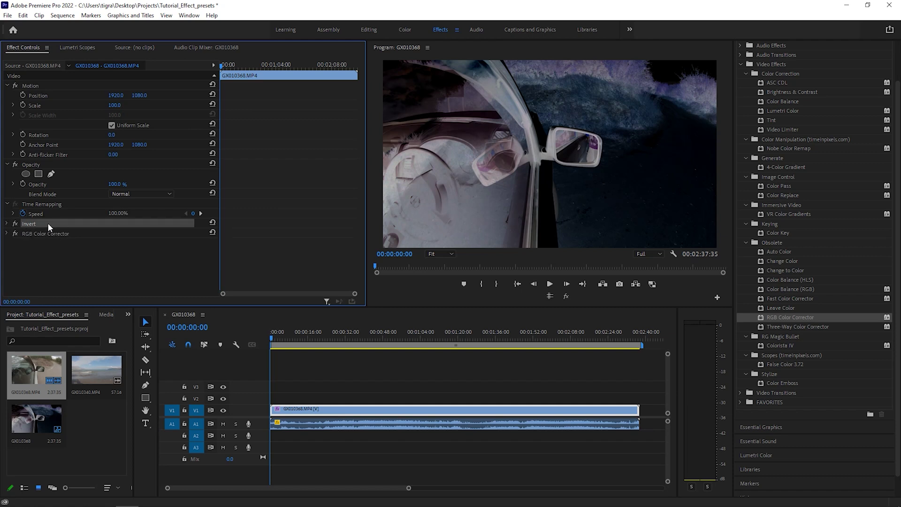
ctrl+click(84, 235)
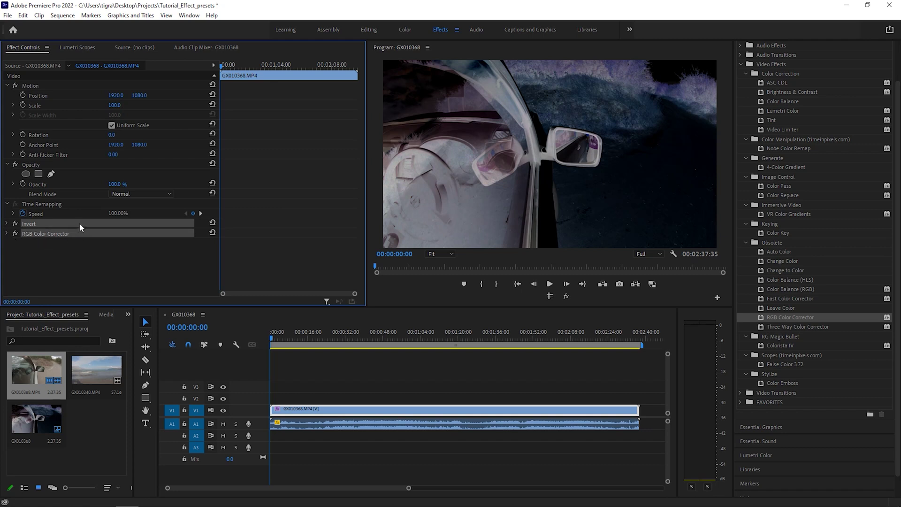
right_click(80, 223)
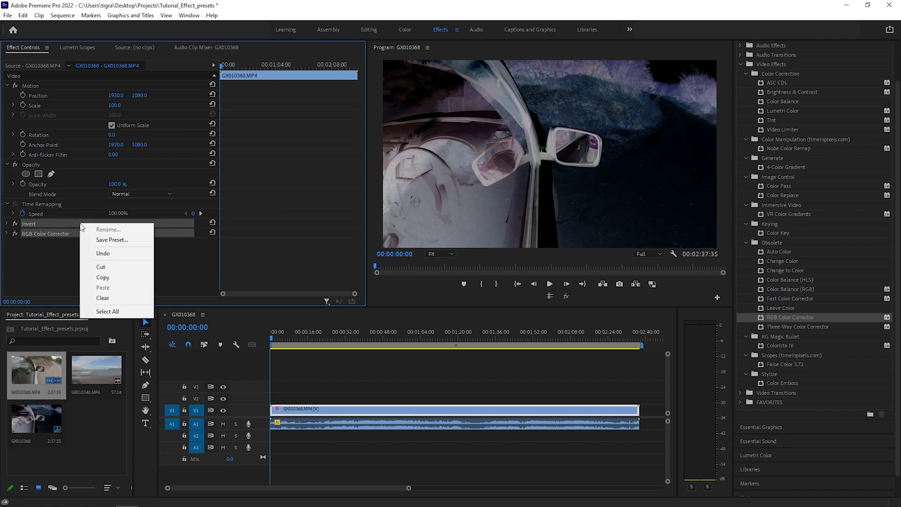
click(110, 240)
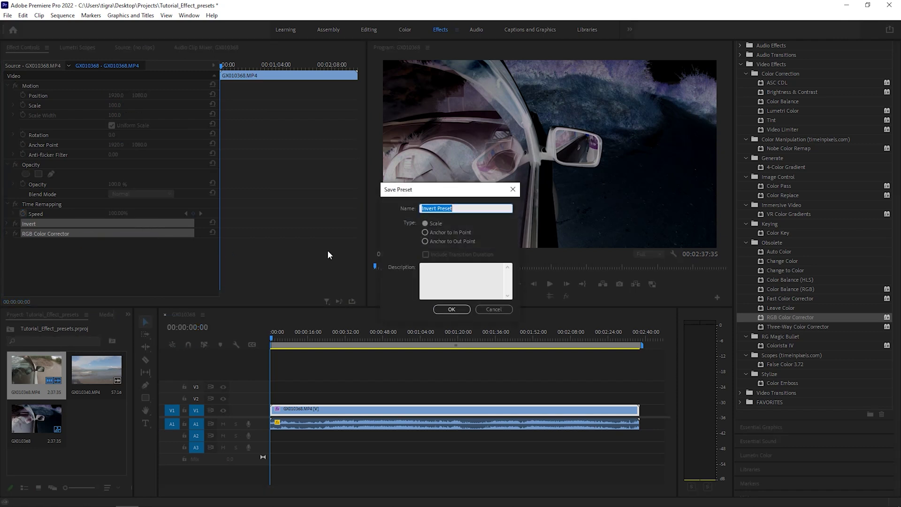
text(dark)
click(451, 309)
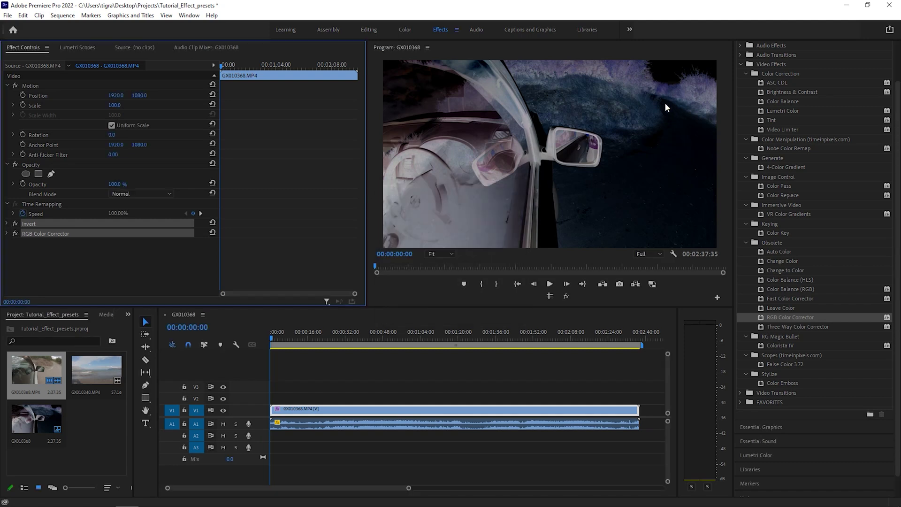
scroll(836, 85, up, 2)
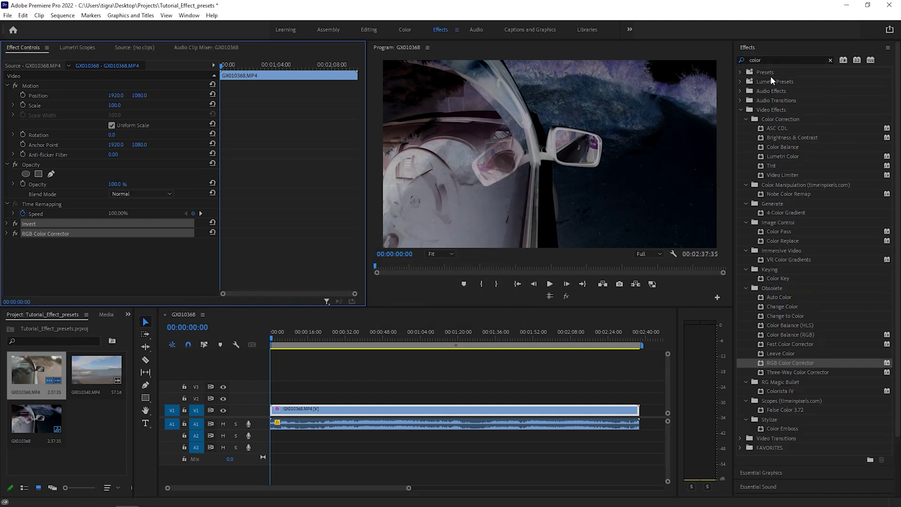
Step: Clear the effects search and locate the 'dark' preset under Presets
click(830, 60)
click(740, 72)
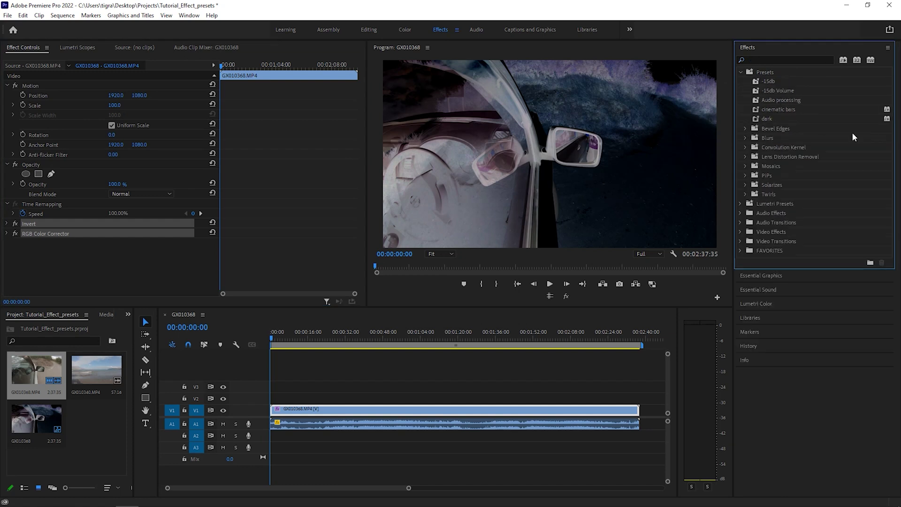
click(781, 119)
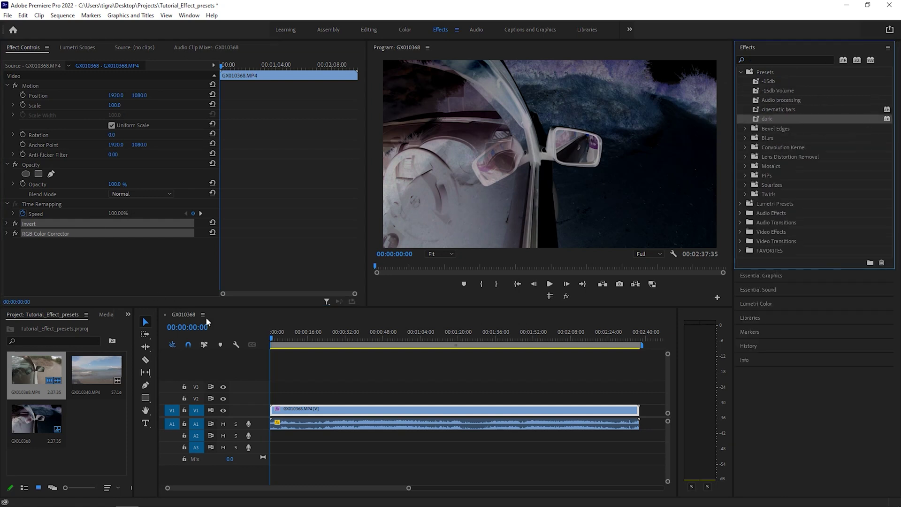
Step: Delete the Invert and RGB Color Corrector effects from GX010368
click(65, 246)
click(40, 224)
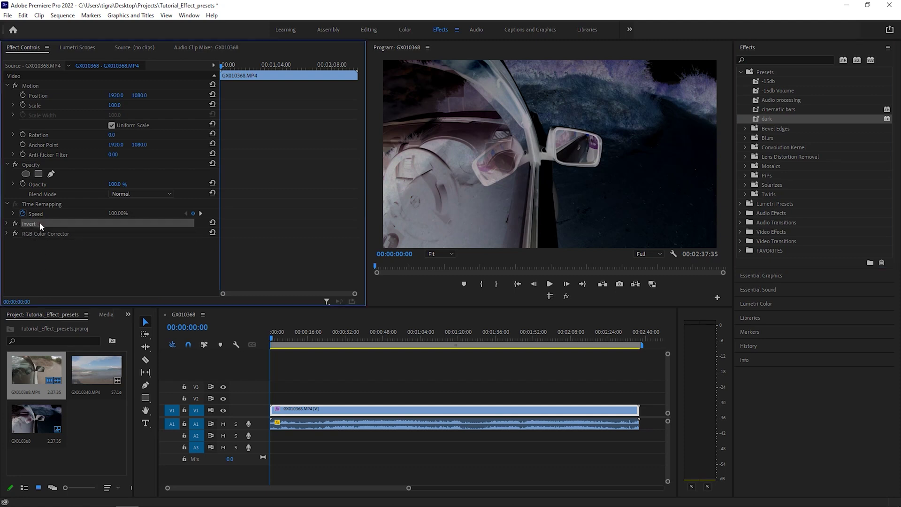
key(Delete)
click(43, 224)
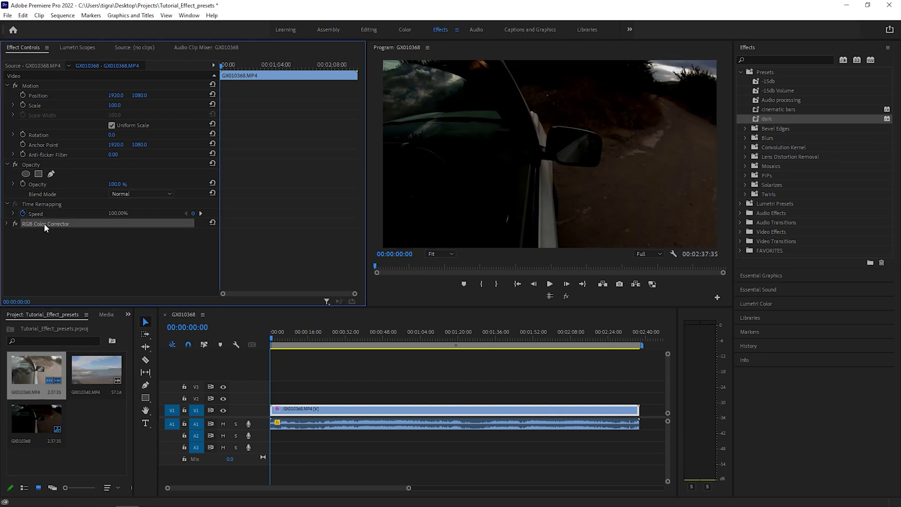
key(Delete)
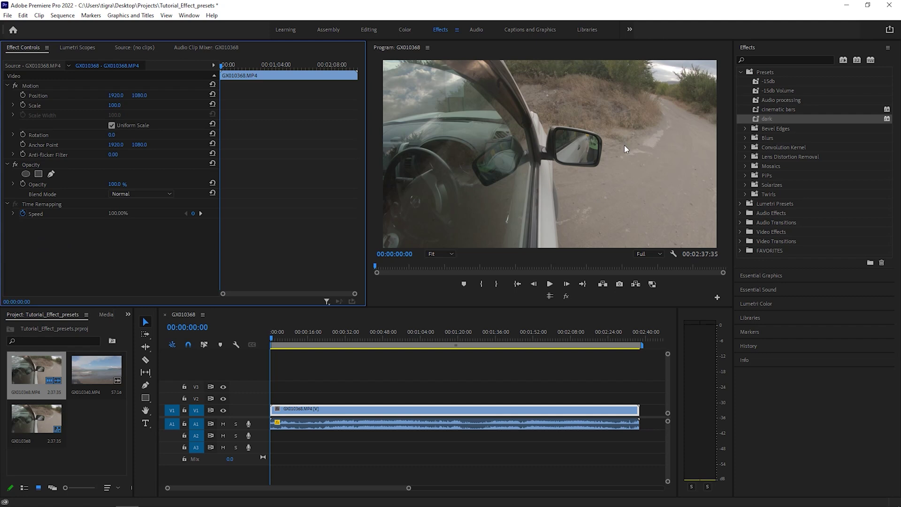
click(425, 338)
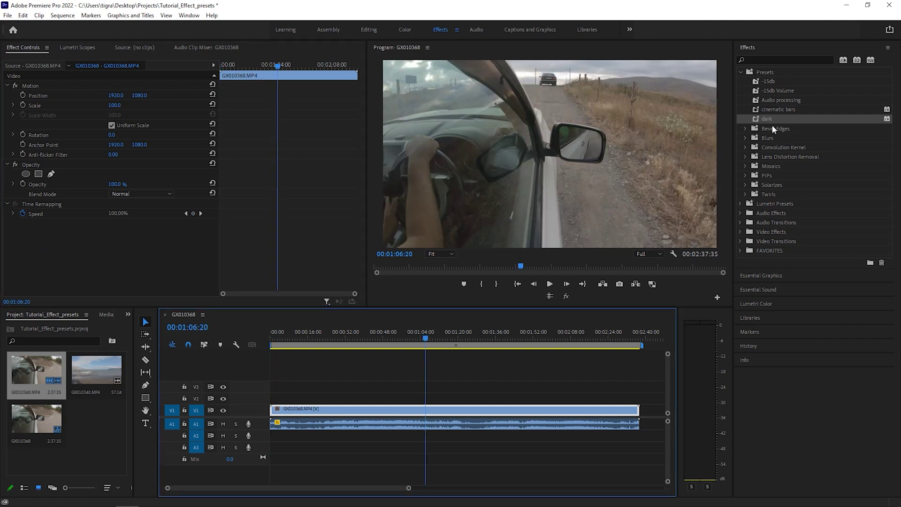
Step: Apply the 'dark' preset to the GX010368 clip on V1
drag(773, 122, 415, 415)
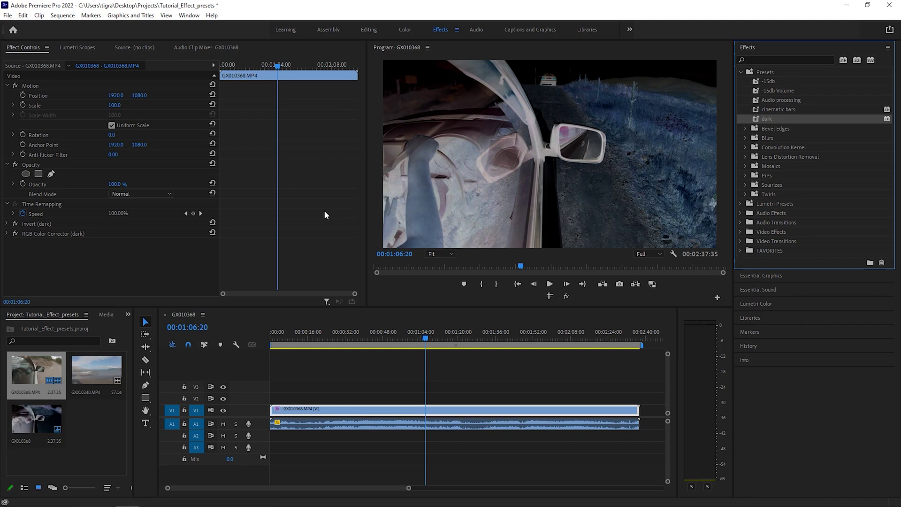